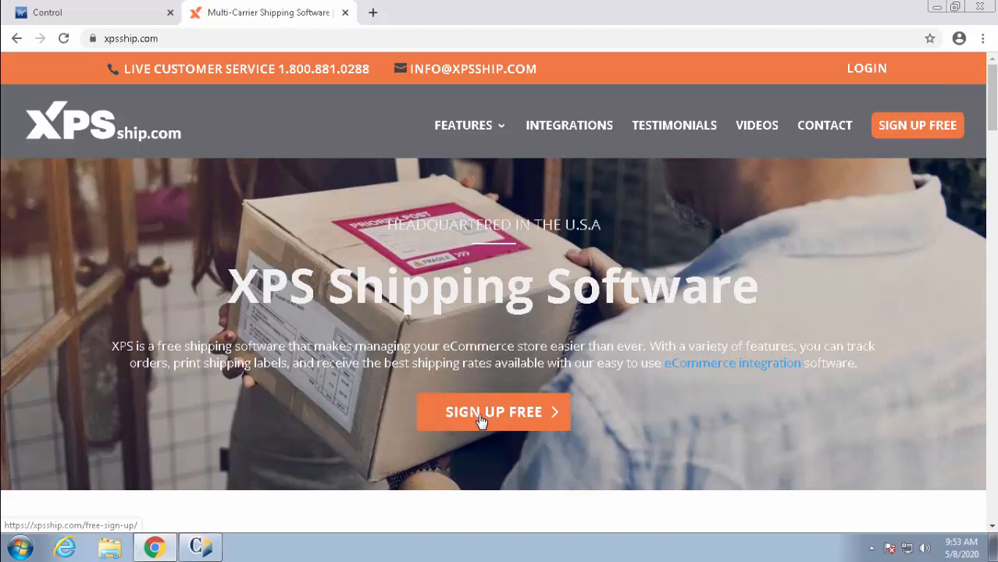
Step: Open the free account sign-up page, then log in to XPS Ship with the account email and password
{"action": "left_click", "coordinate": [481, 422]}
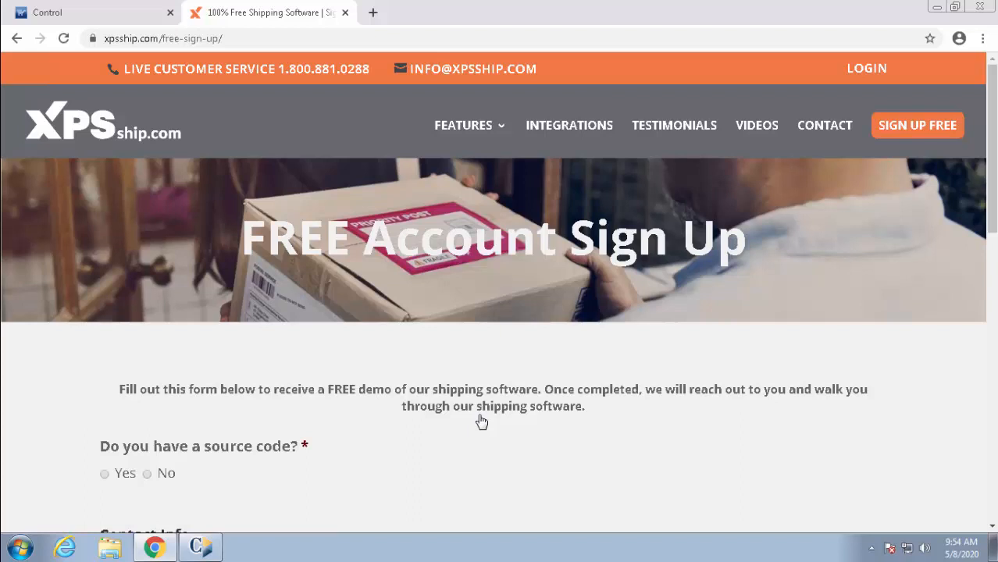
{"action": "left_click", "coordinate": [861, 74]}
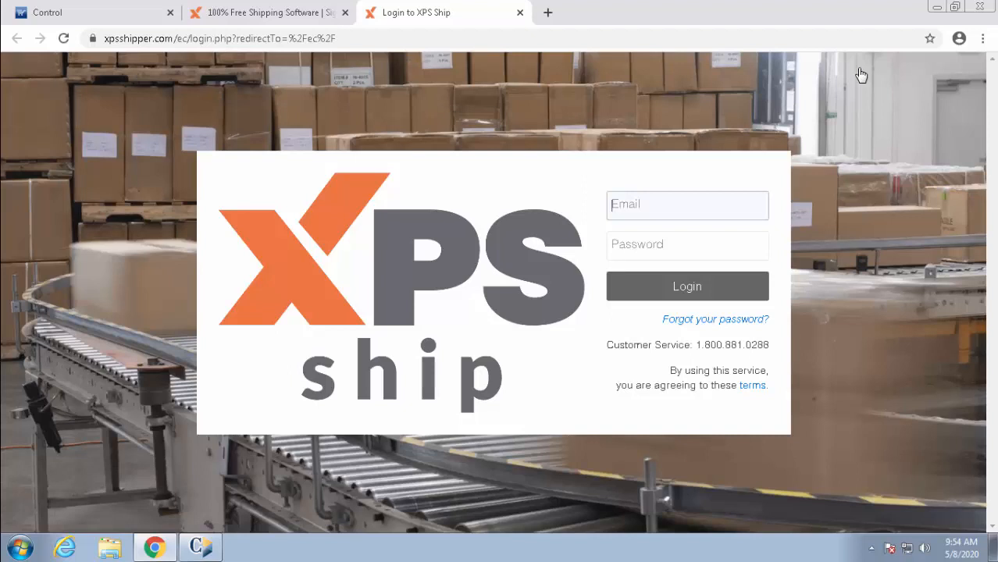
{"action": "left_click", "coordinate": [735, 209]}
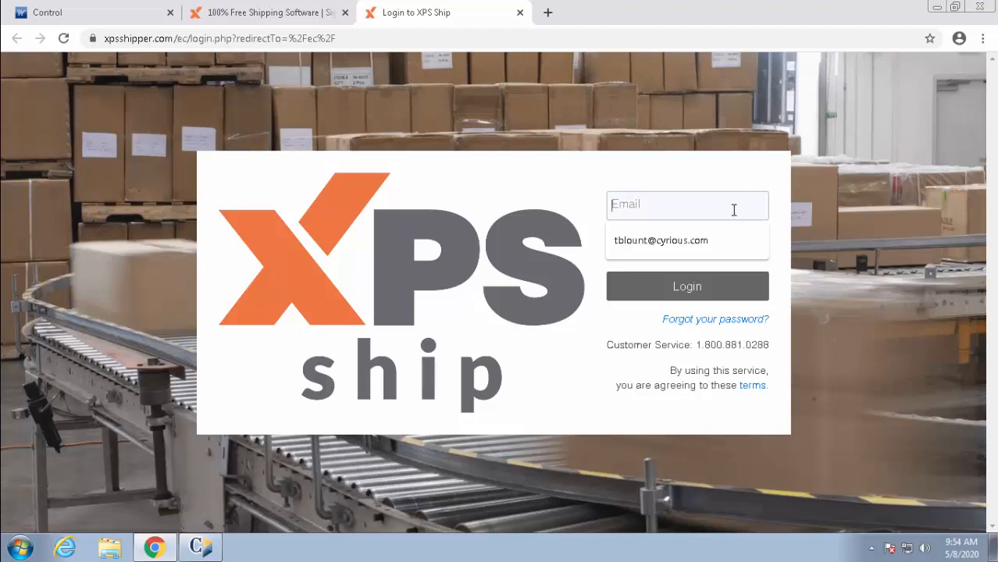
{"action": "left_click", "coordinate": [724, 240]}
{"action": "left_click", "coordinate": [712, 250]}
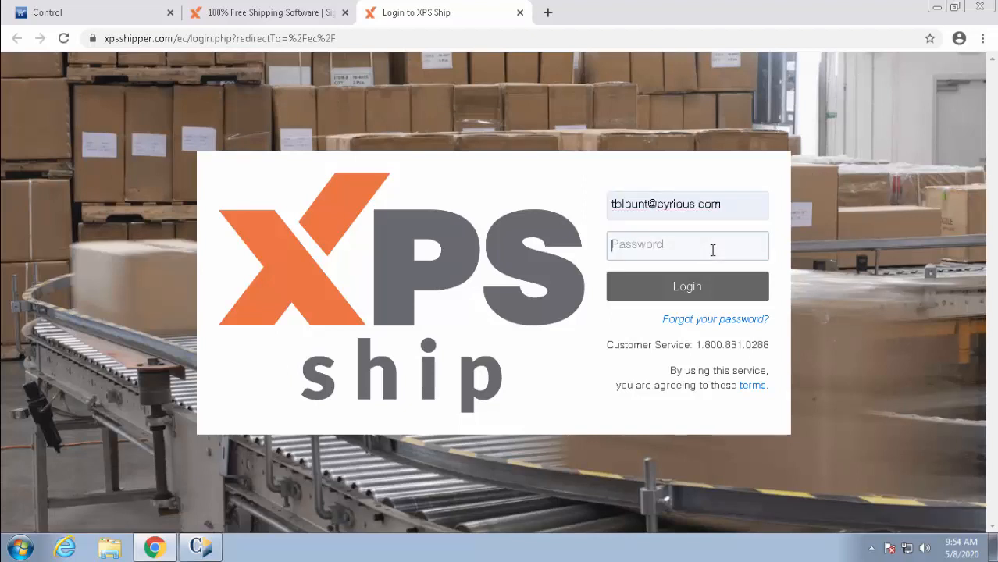
{"action": "type", "text": "********"}
{"action": "key", "text": "Return"}
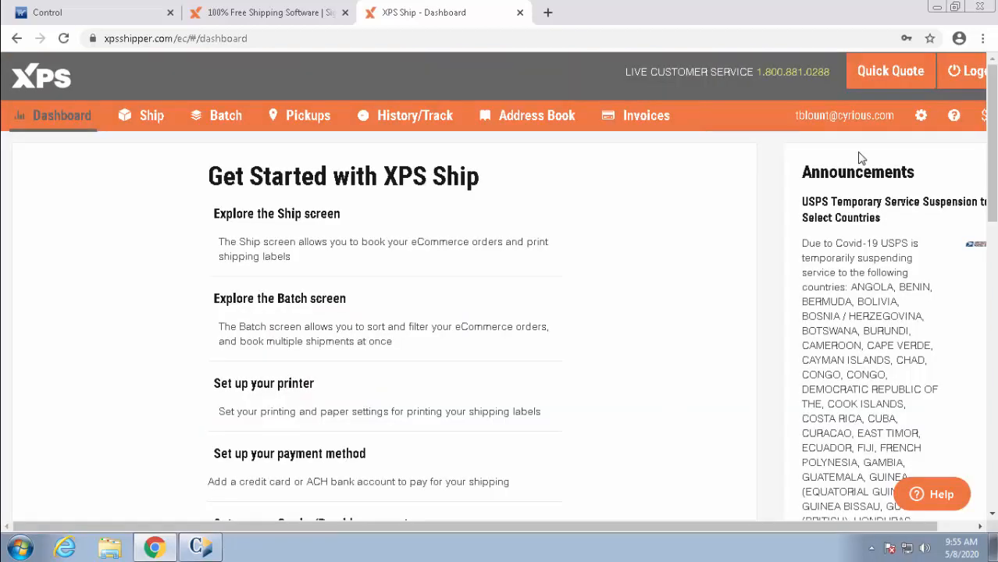
Step: Open the API Key / Customer ID page in the XPS Ship eCommerce settings
{"action": "left_click", "coordinate": [922, 117]}
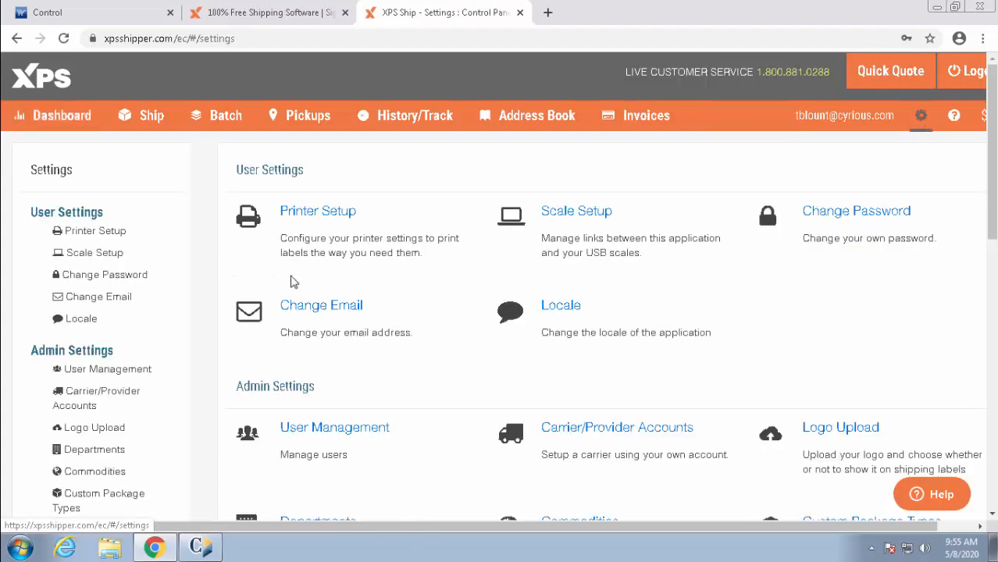
{"action": "scroll", "coordinate": [175, 225], "scroll_direction": "down", "scroll_amount": 6}
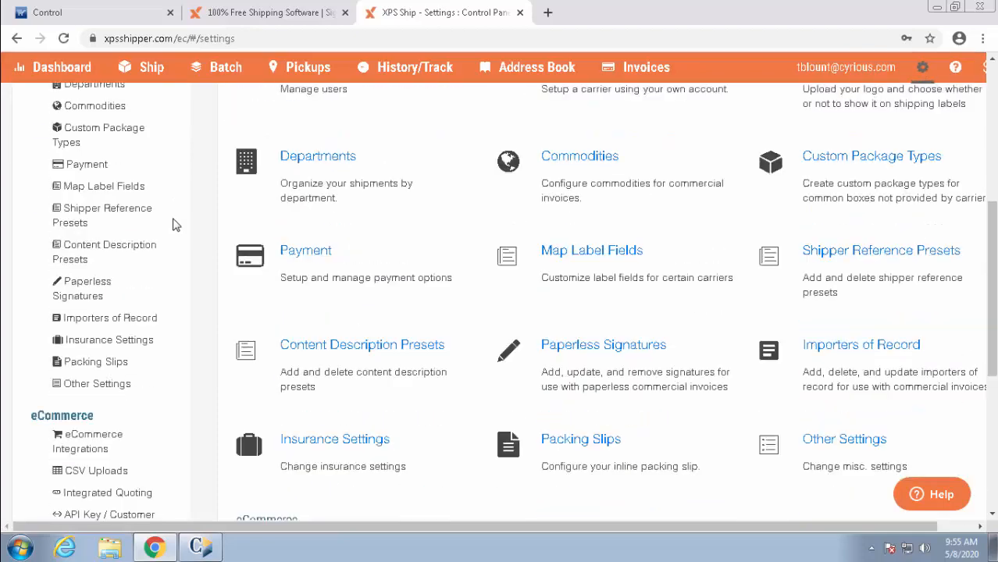
{"action": "scroll", "coordinate": [175, 225], "scroll_direction": "down", "scroll_amount": 2}
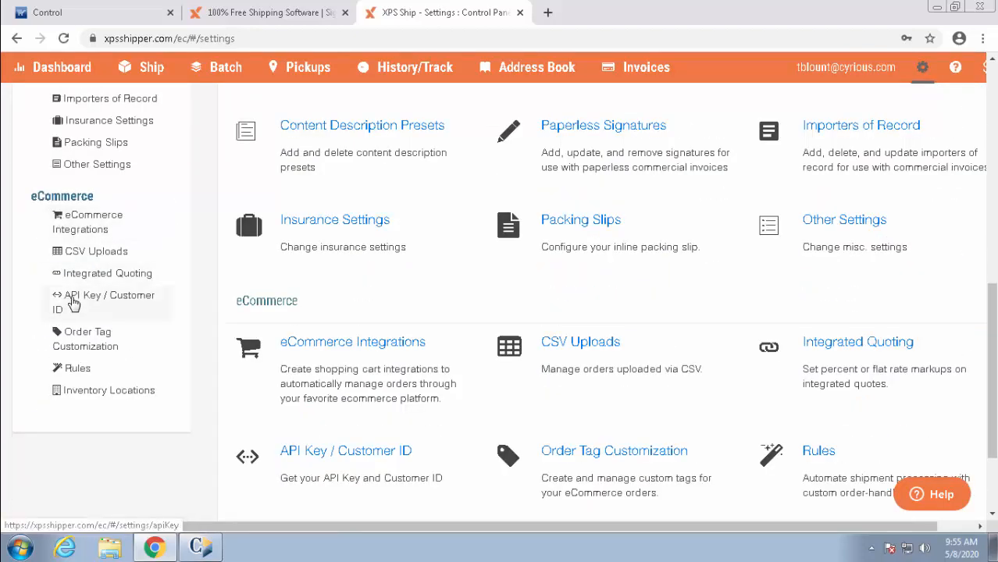
{"action": "left_click", "coordinate": [76, 303]}
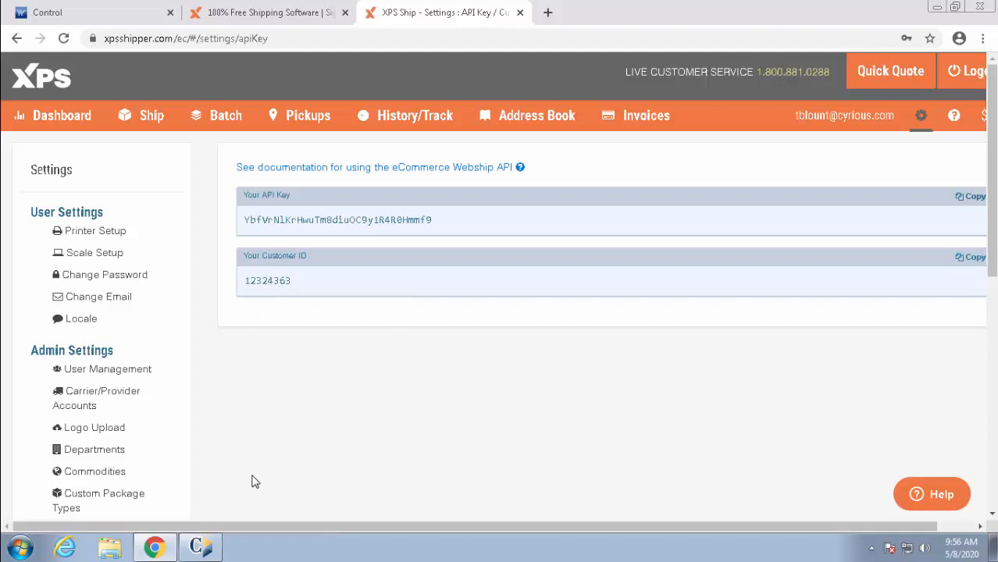
Step: Switch to Cyrious Control, open the Ecomm Shipping options in System Setup for editing and save them
{"action": "mouse_move", "coordinate": [212, 551]}
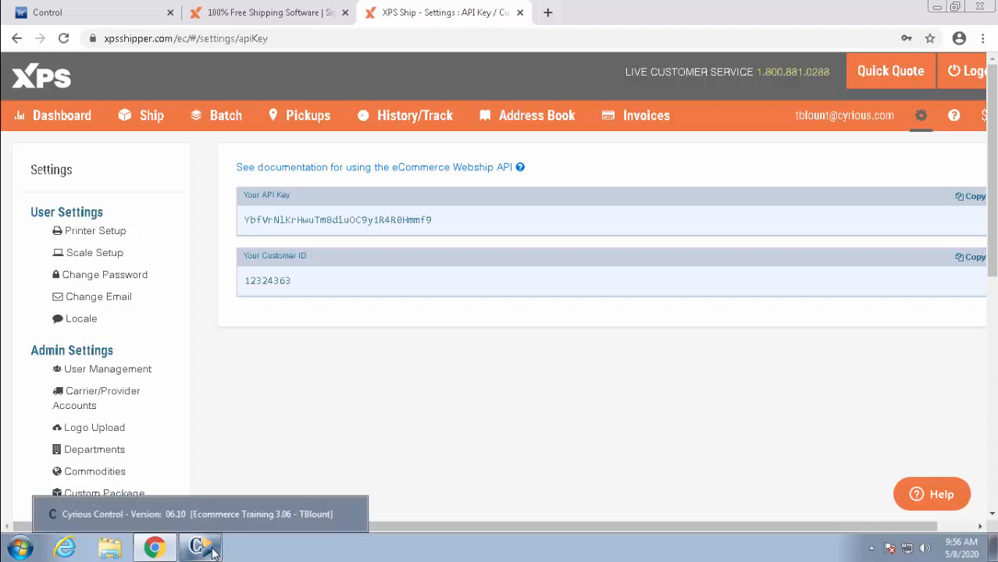
{"action": "left_click", "coordinate": [210, 552]}
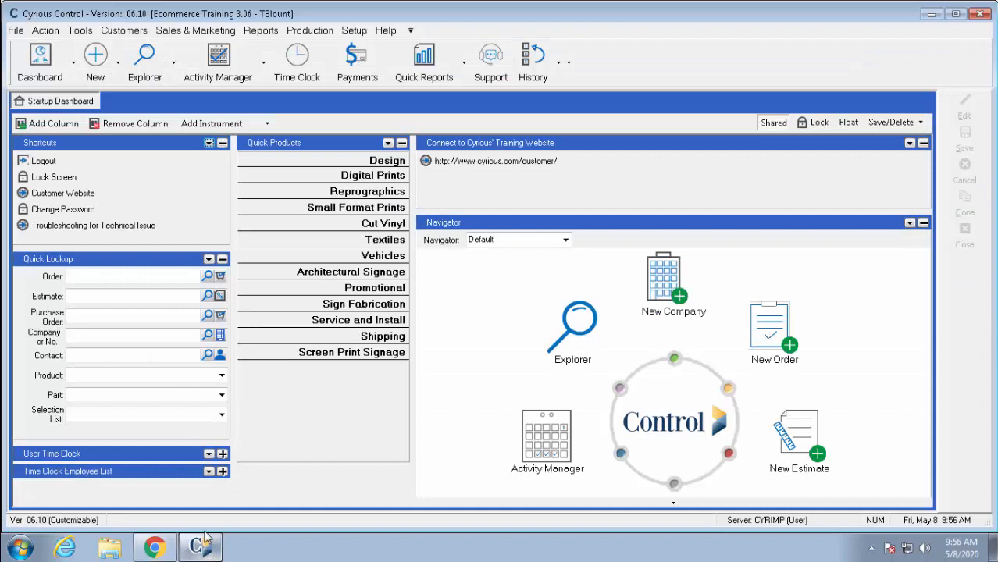
{"action": "left_click", "coordinate": [361, 36]}
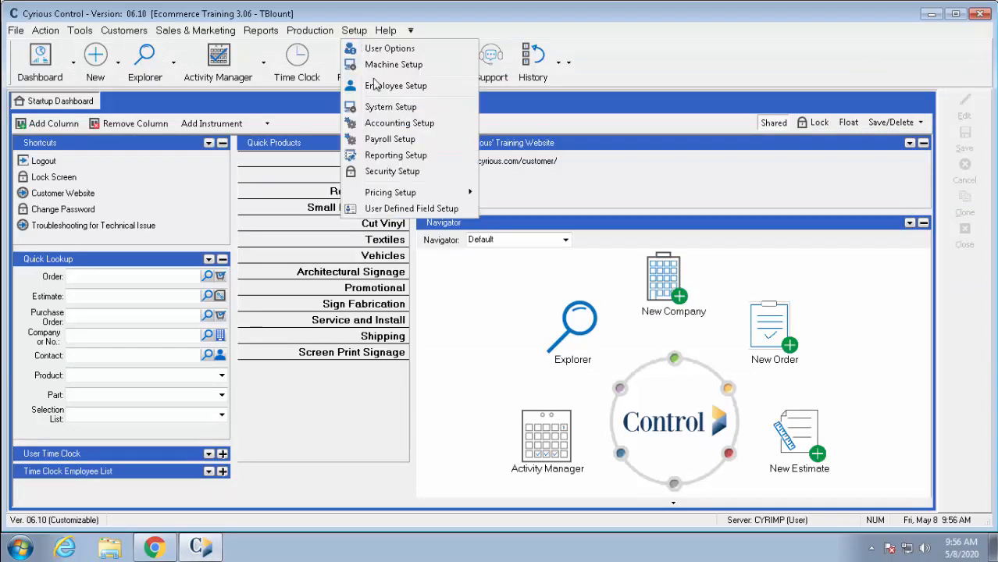
{"action": "left_click", "coordinate": [382, 109]}
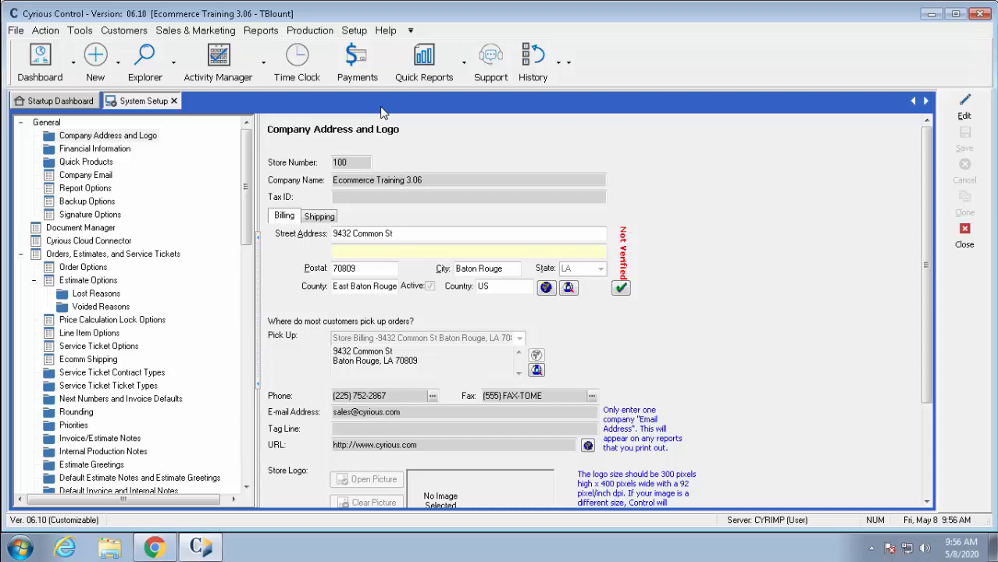
{"action": "left_click", "coordinate": [89, 360]}
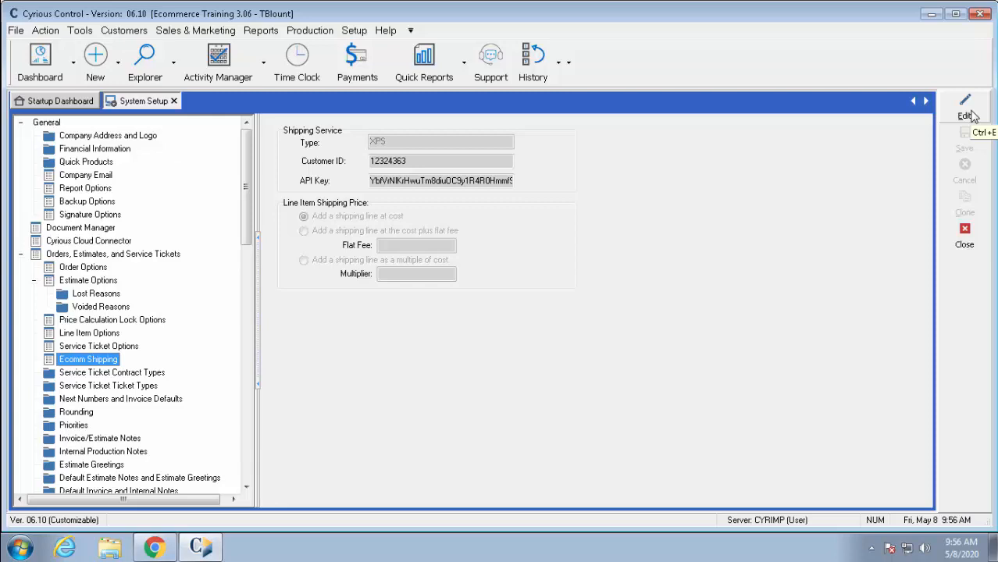
{"action": "left_click", "coordinate": [966, 109]}
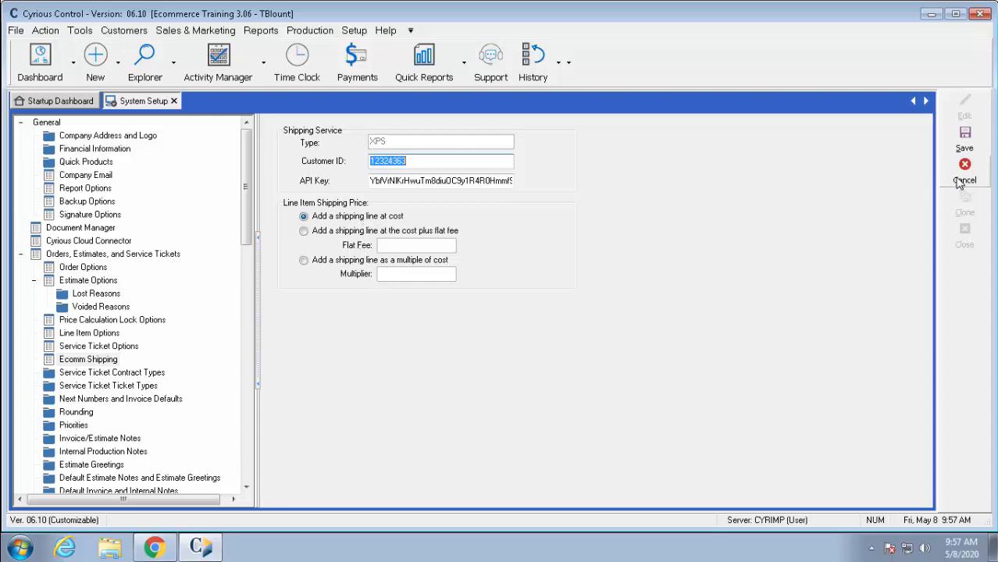
{"action": "left_click", "coordinate": [965, 139]}
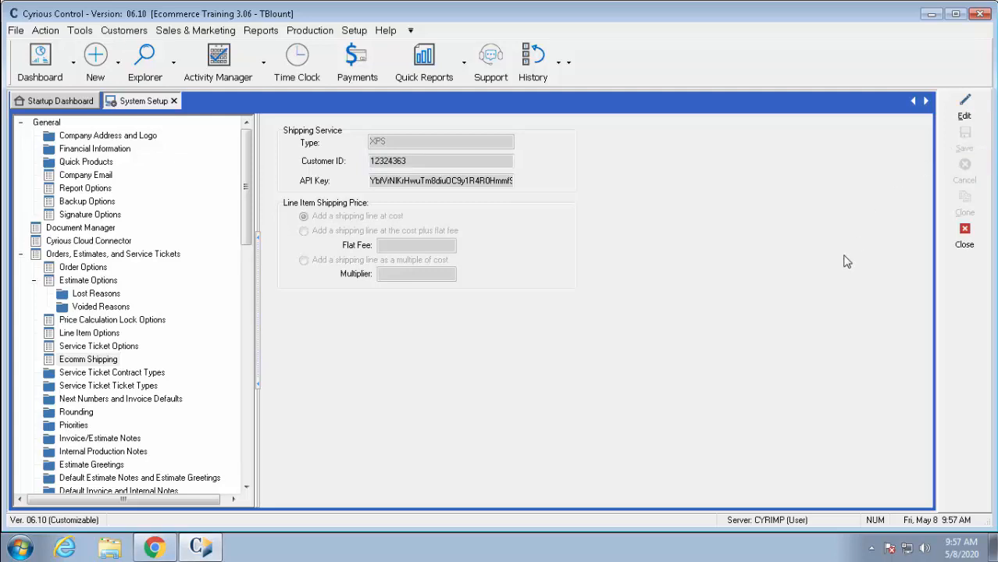
Step: Switch to the Cyrious ecommerce admin site in the browser and open the Shipping Methods settings
{"action": "left_click", "coordinate": [170, 552]}
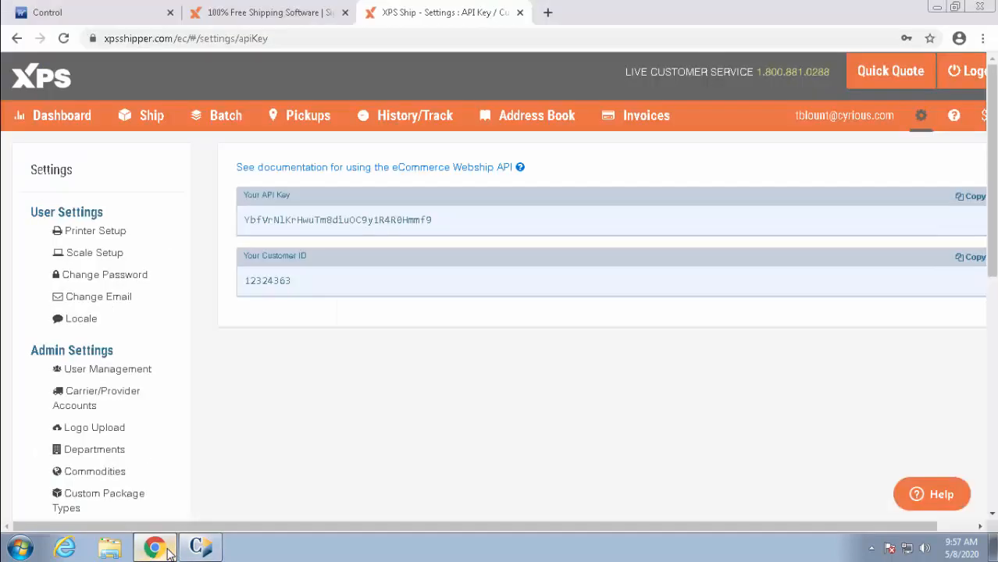
{"action": "left_click", "coordinate": [116, 14]}
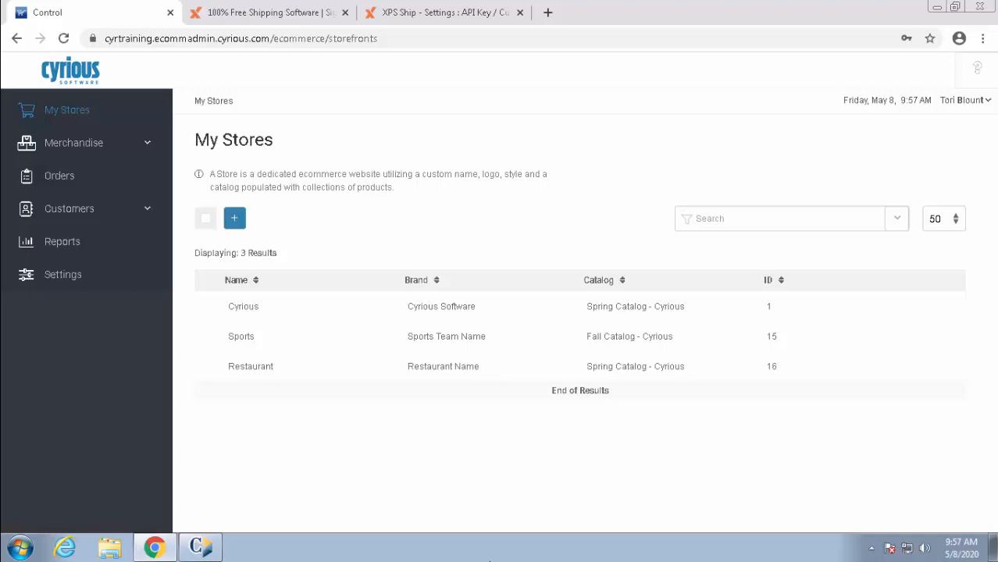
{"action": "left_click", "coordinate": [47, 279]}
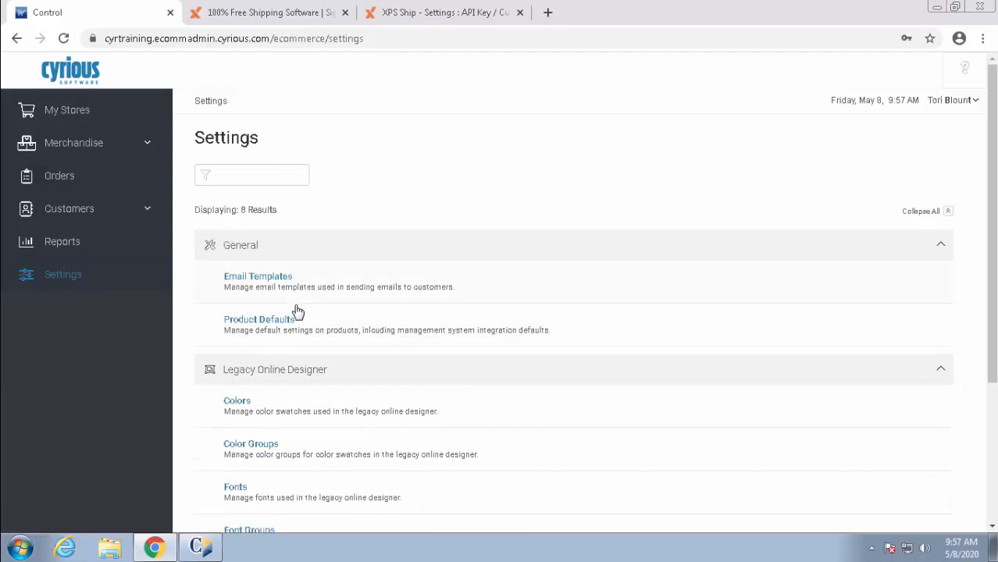
{"action": "scroll", "coordinate": [293, 311], "scroll_direction": "down", "scroll_amount": 3}
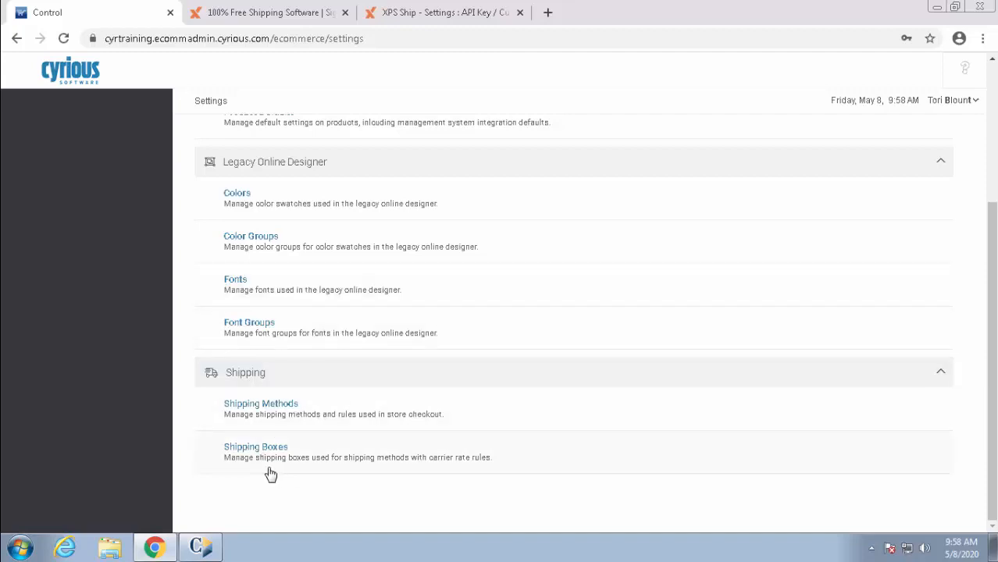
{"action": "left_click", "coordinate": [262, 407]}
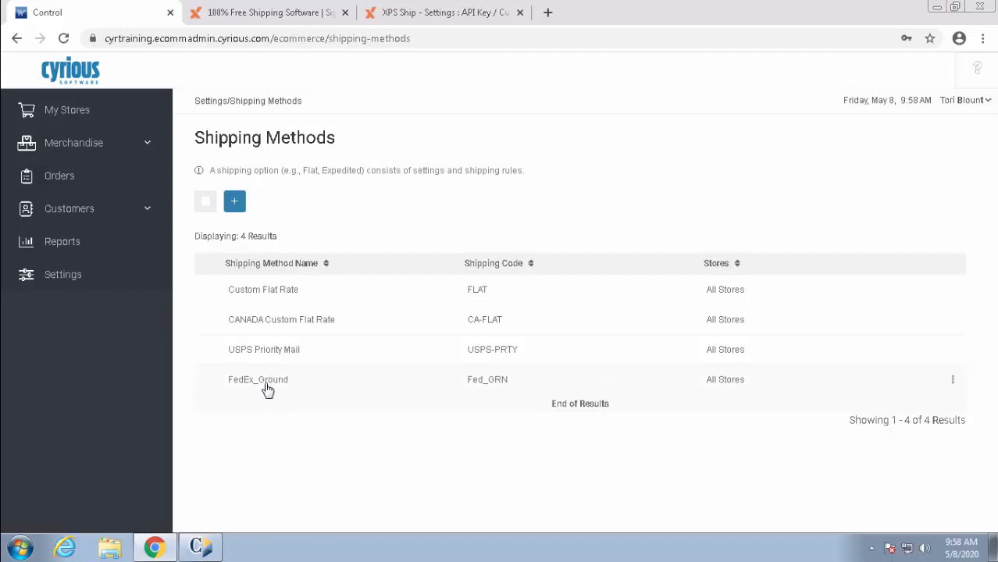
Step: Open the FedEx_Ground shipping method and review its details and shipping rules
{"action": "left_click", "coordinate": [263, 384]}
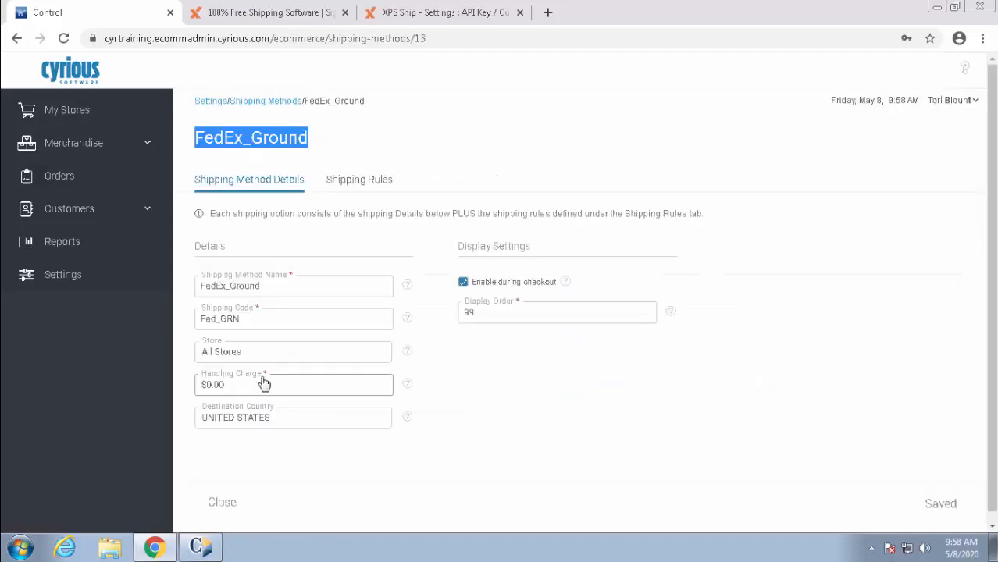
{"action": "left_click", "coordinate": [378, 243]}
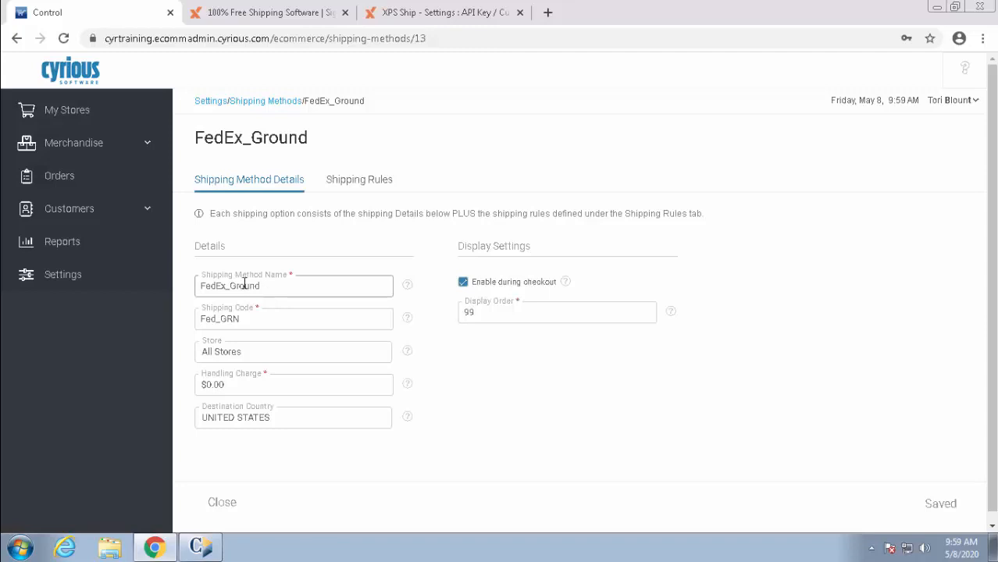
{"action": "left_click", "coordinate": [355, 183]}
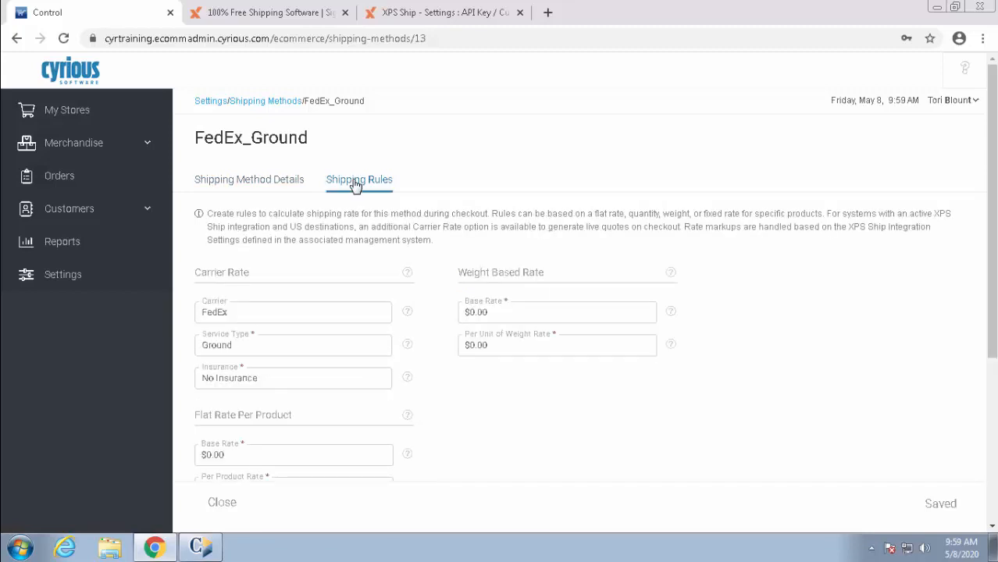
{"action": "scroll", "coordinate": [382, 272], "scroll_direction": "down", "scroll_amount": 3}
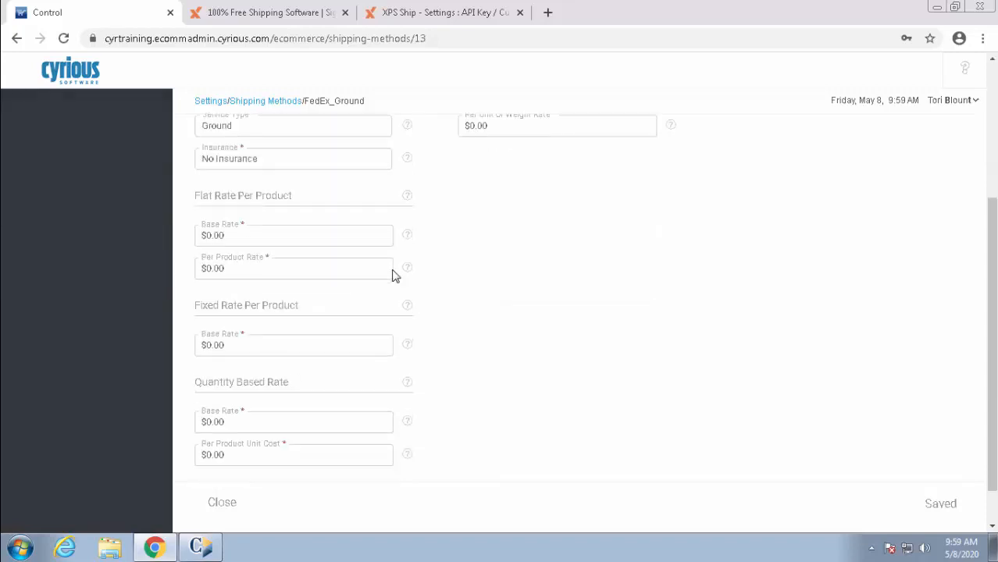
{"action": "scroll", "coordinate": [394, 274], "scroll_direction": "down", "scroll_amount": 1}
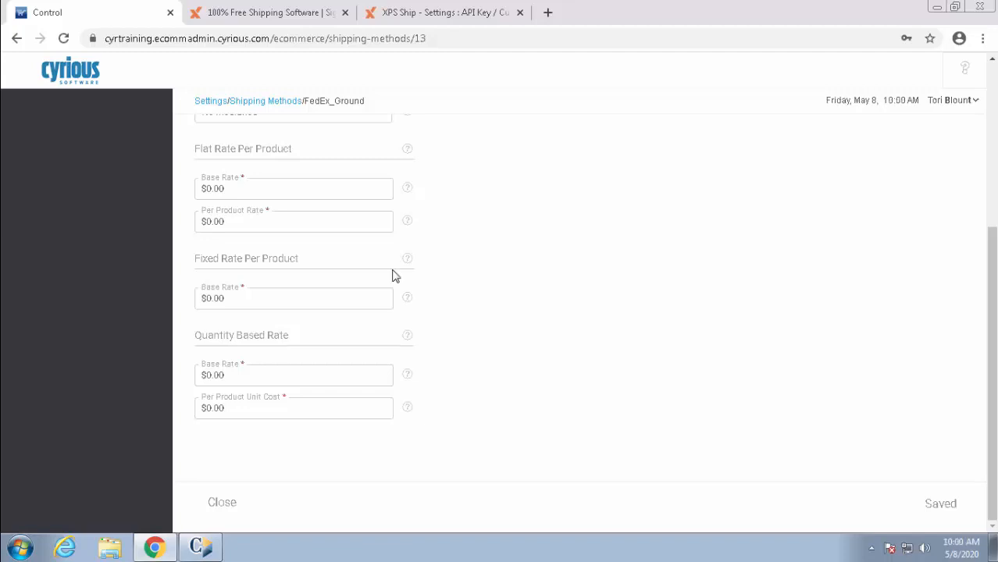
{"action": "scroll", "coordinate": [393, 273], "scroll_direction": "up", "scroll_amount": 2}
{"action": "scroll", "coordinate": [393, 273], "scroll_direction": "up", "scroll_amount": 1}
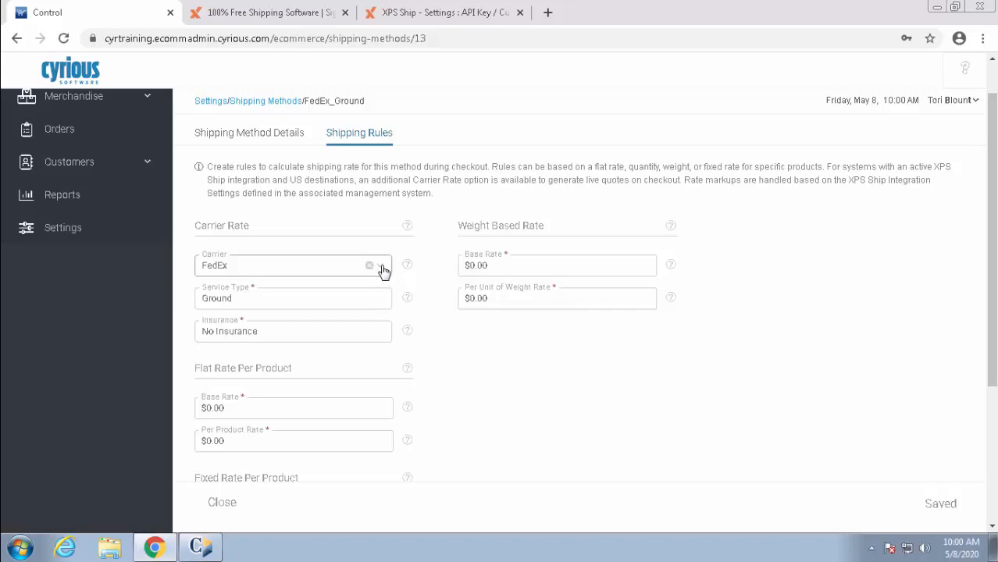
Step: Examine the available Carrier, Service Type and Insurance options in the carrier rate rules of FedEx_Ground
{"action": "left_click", "coordinate": [384, 270]}
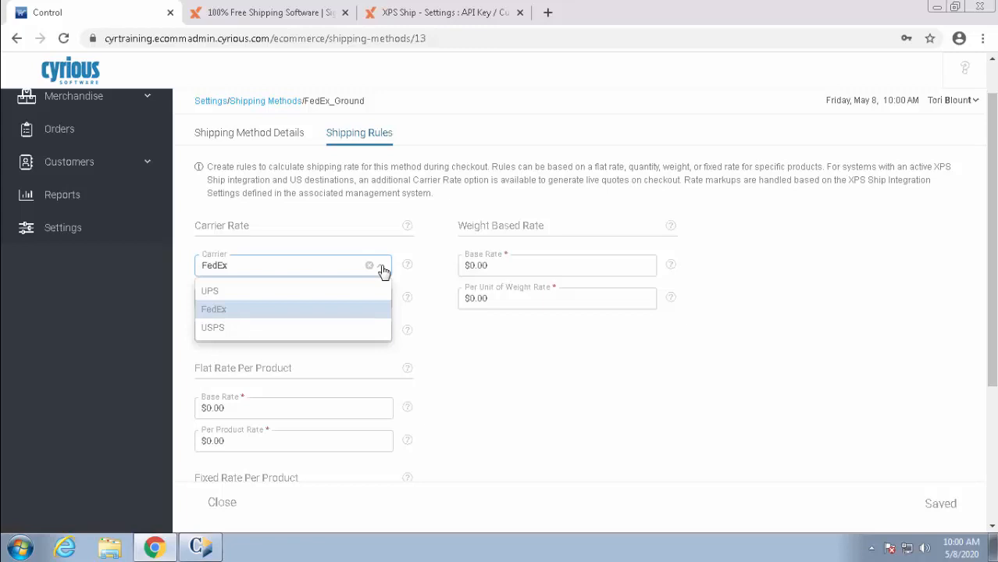
{"action": "left_click", "coordinate": [383, 270]}
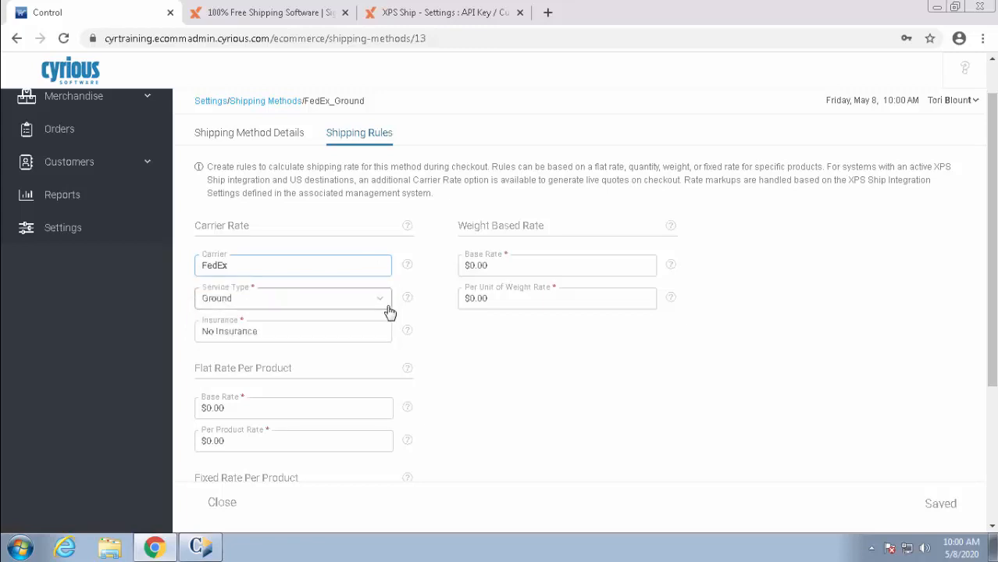
{"action": "left_click", "coordinate": [387, 304]}
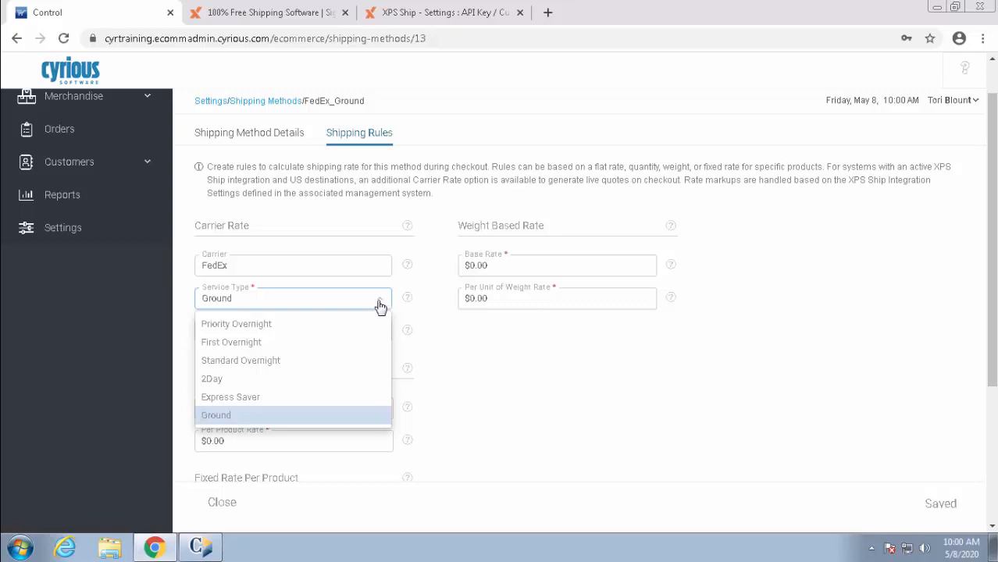
{"action": "left_click", "coordinate": [382, 303]}
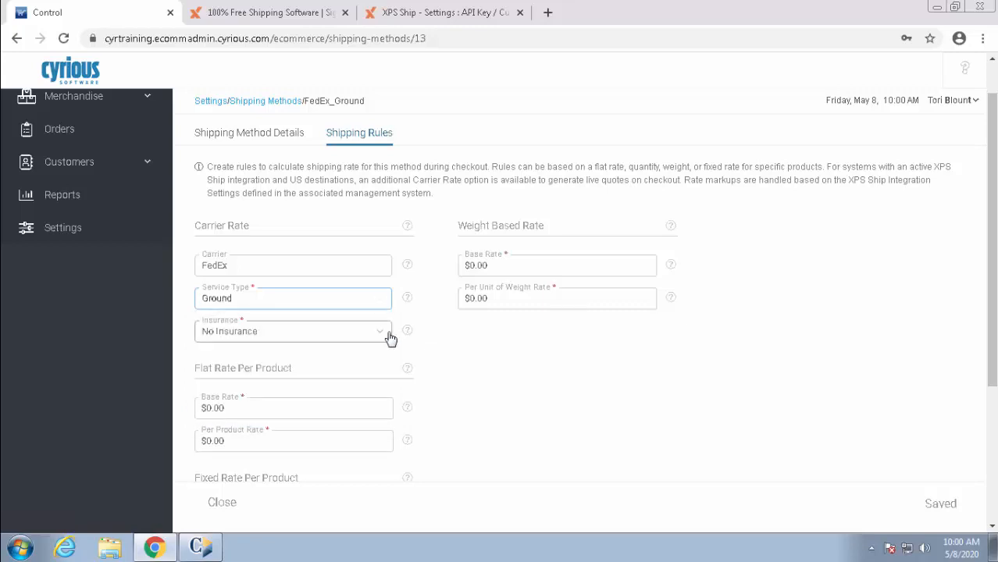
{"action": "left_click", "coordinate": [380, 337]}
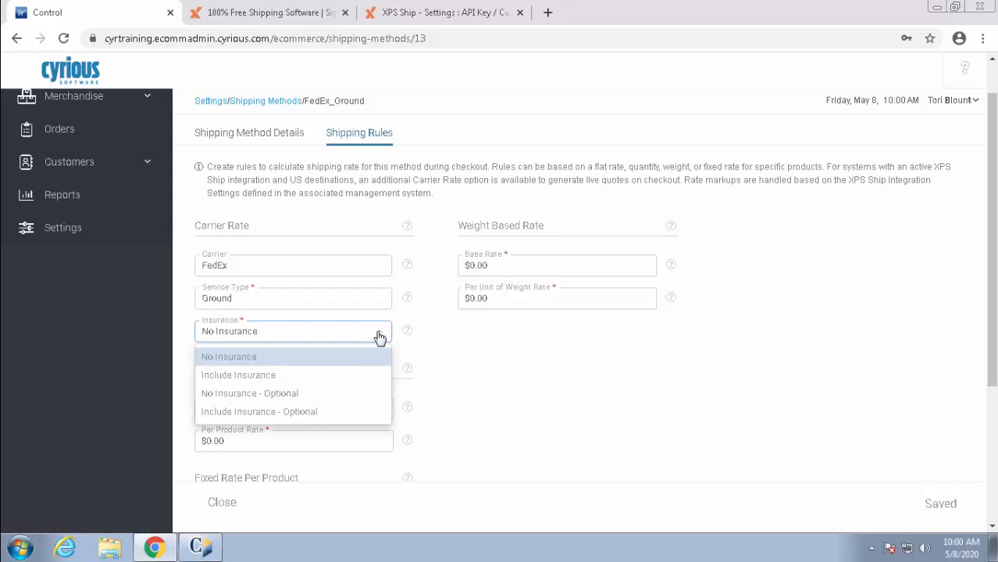
{"action": "left_click", "coordinate": [380, 337]}
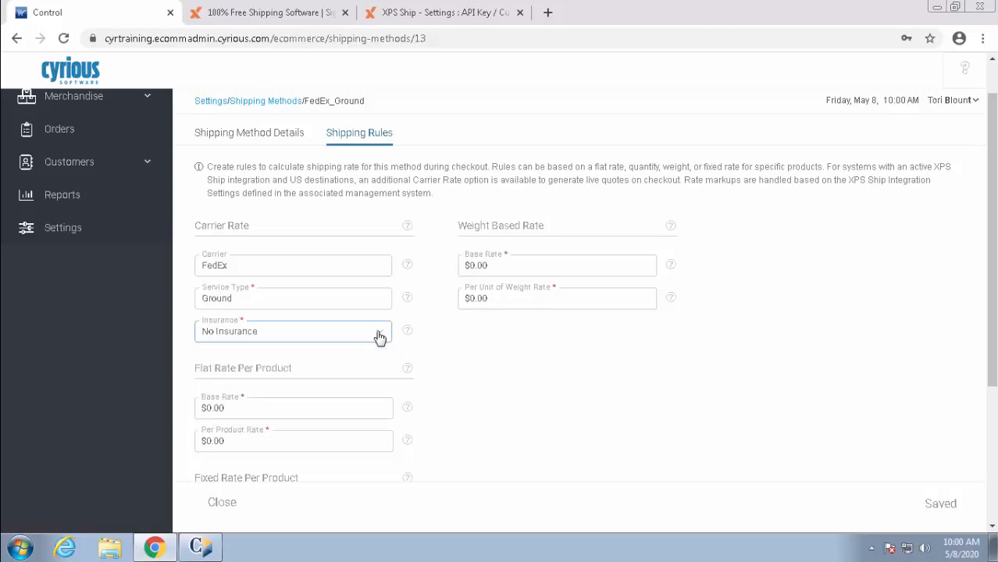
Step: Return to the ecommerce Settings, open Shipping Boxes and check which actions are available for the 19x21x2 box
{"action": "left_click", "coordinate": [207, 105]}
{"action": "double_click", "coordinate": [207, 104]}
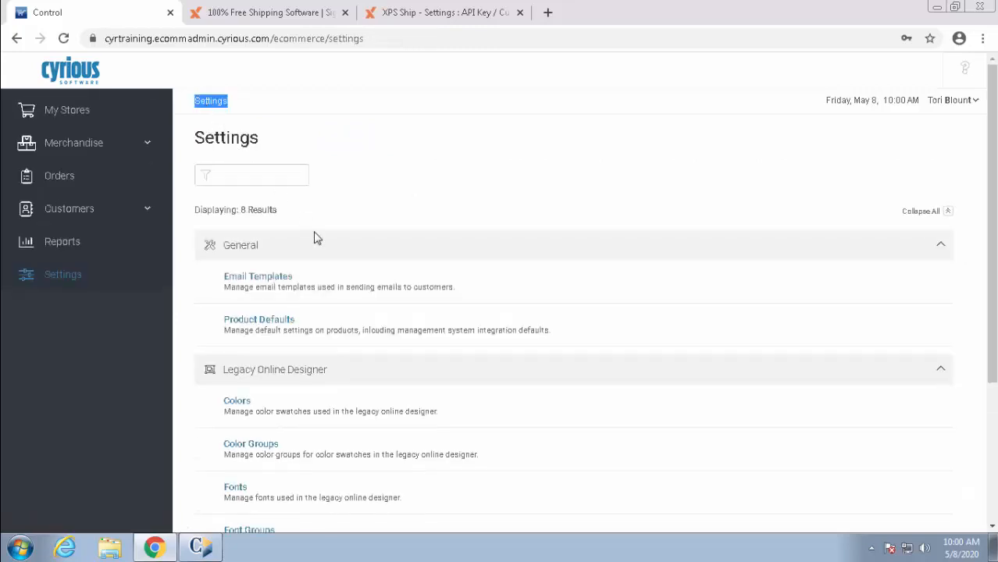
{"action": "scroll", "coordinate": [340, 288], "scroll_direction": "down", "scroll_amount": 3}
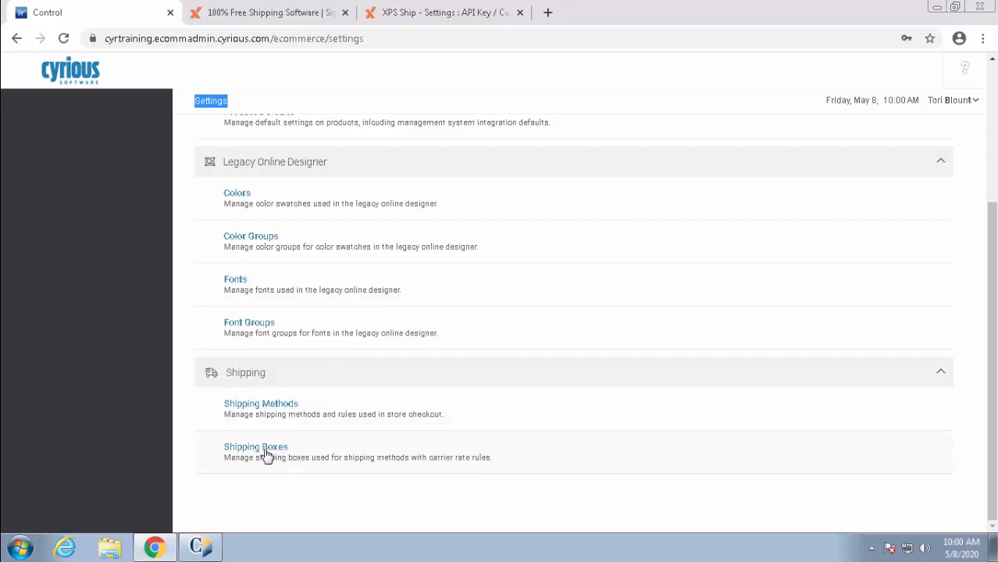
{"action": "left_click", "coordinate": [264, 455]}
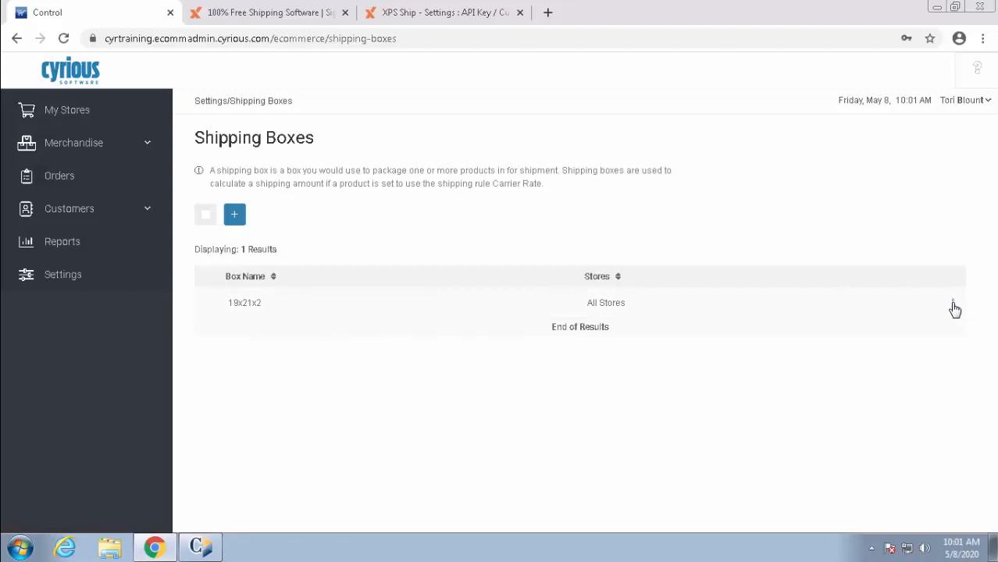
{"action": "left_click", "coordinate": [953, 305]}
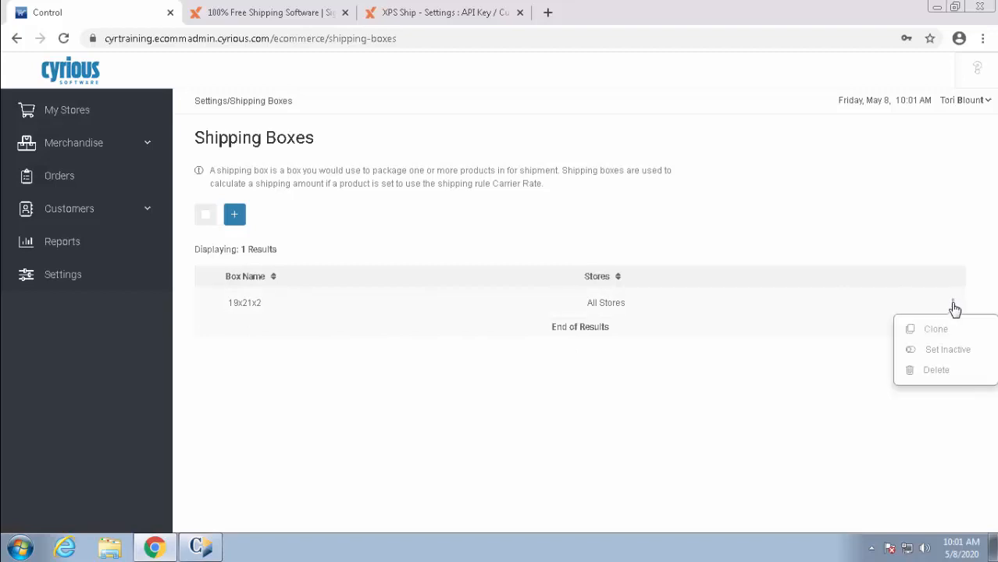
{"action": "left_click", "coordinate": [954, 306]}
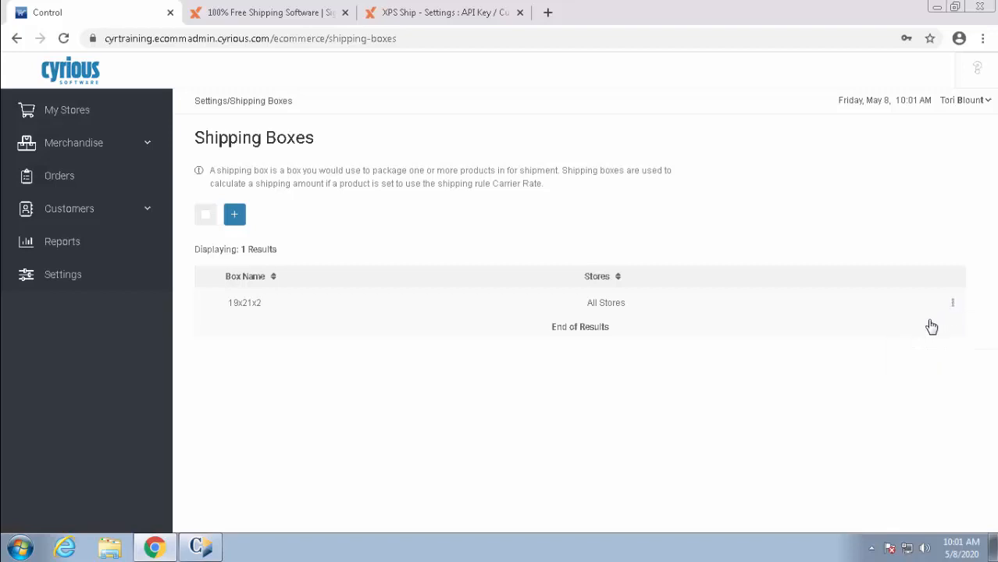
Step: Open the 19x21x2 shipping box and review its attributes, including the available Flute Direction and Store options
{"action": "left_click", "coordinate": [306, 312]}
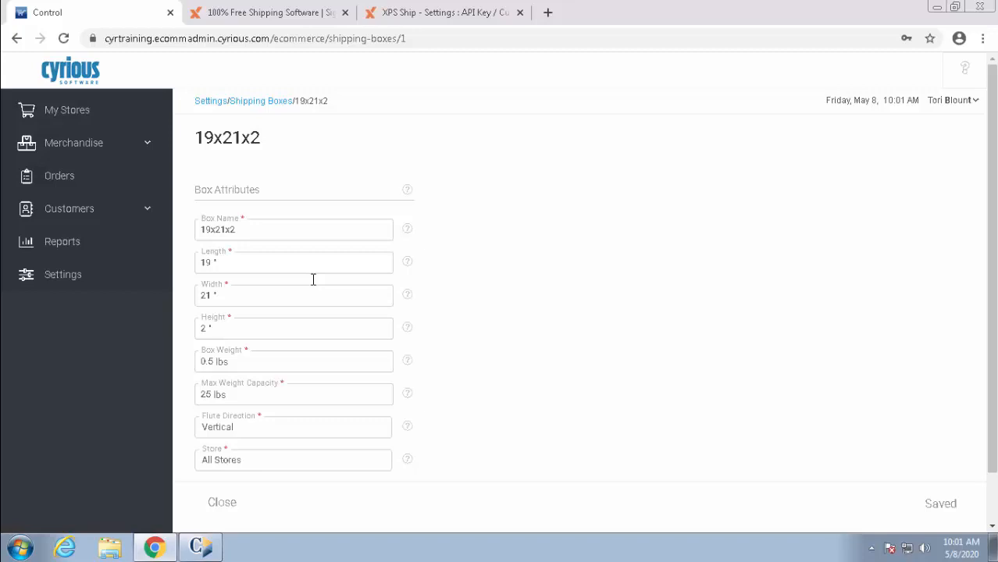
{"action": "left_click", "coordinate": [235, 264]}
{"action": "left_click", "coordinate": [381, 435]}
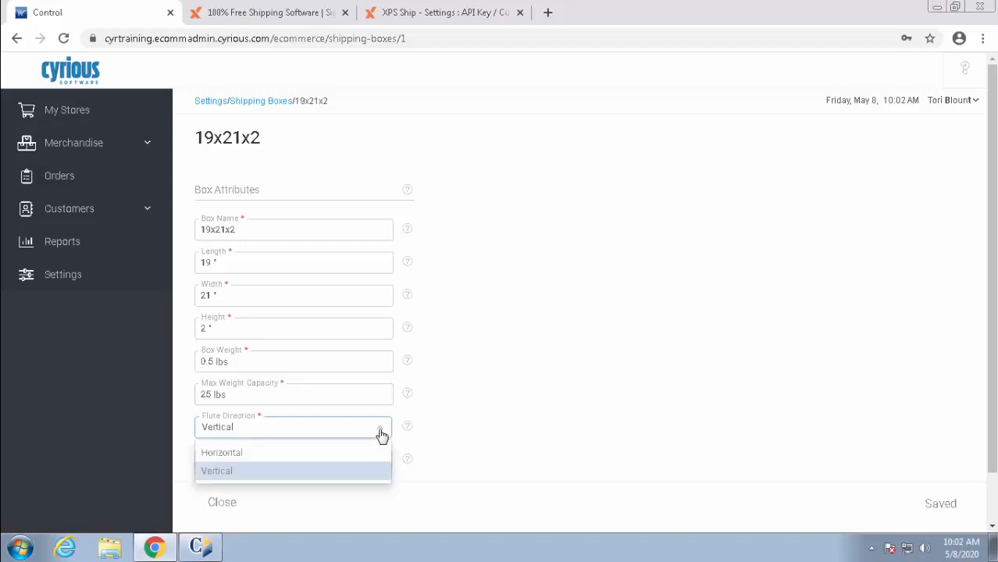
{"action": "left_click", "coordinate": [381, 435]}
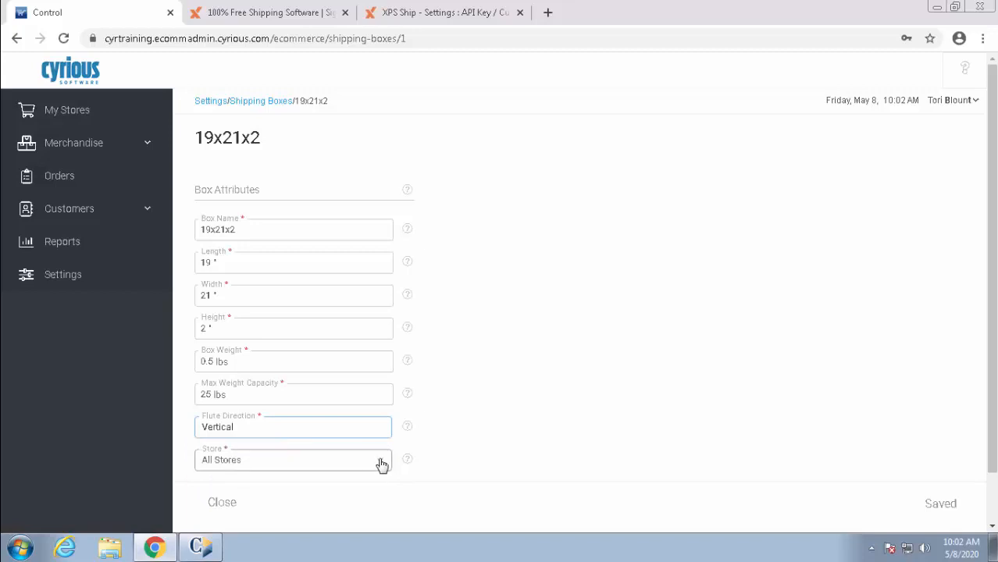
{"action": "left_click", "coordinate": [380, 465]}
{"action": "scroll", "coordinate": [378, 464], "scroll_direction": "down", "scroll_amount": 1}
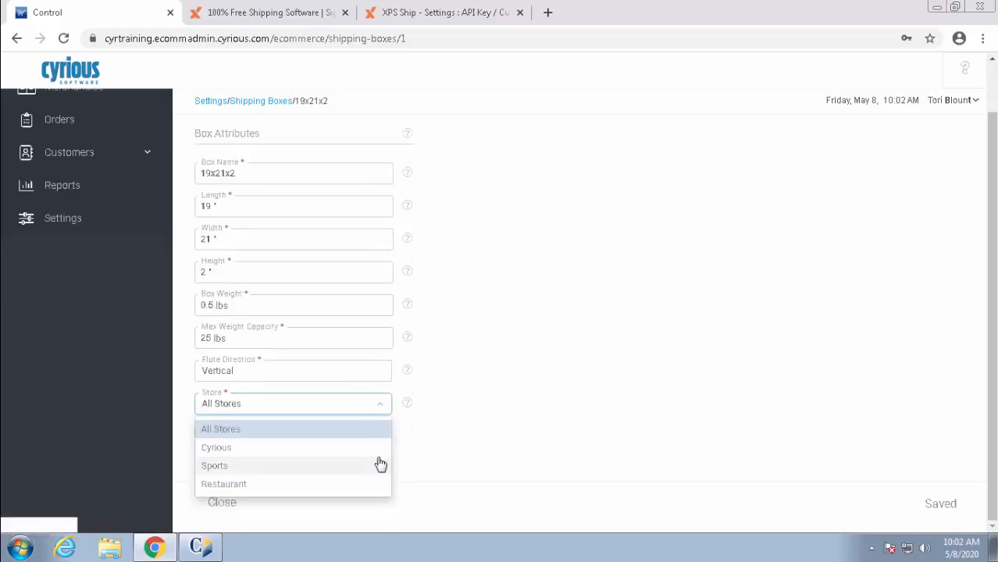
{"action": "left_click", "coordinate": [383, 412]}
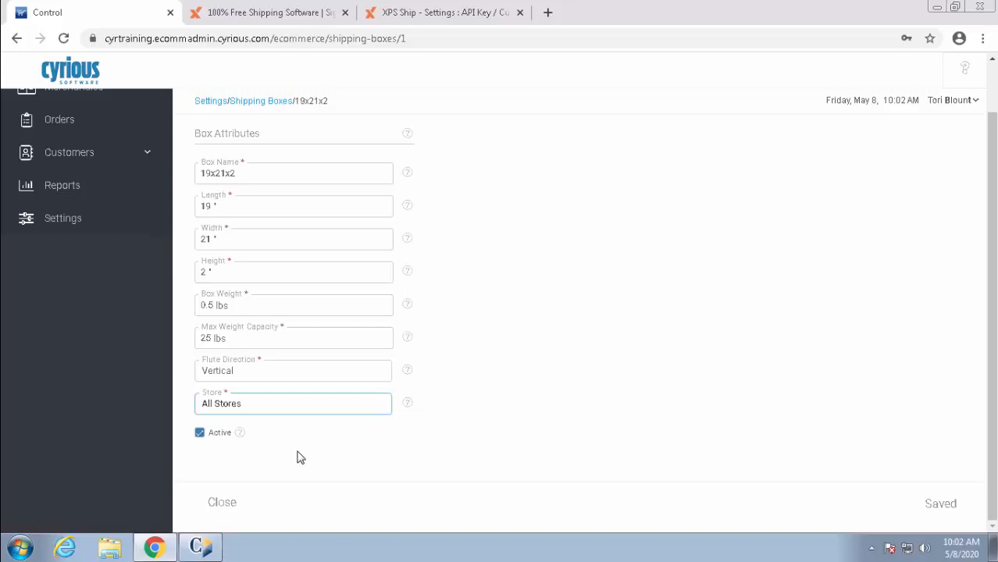
{"action": "scroll", "coordinate": [300, 458], "scroll_direction": "up", "scroll_amount": 1}
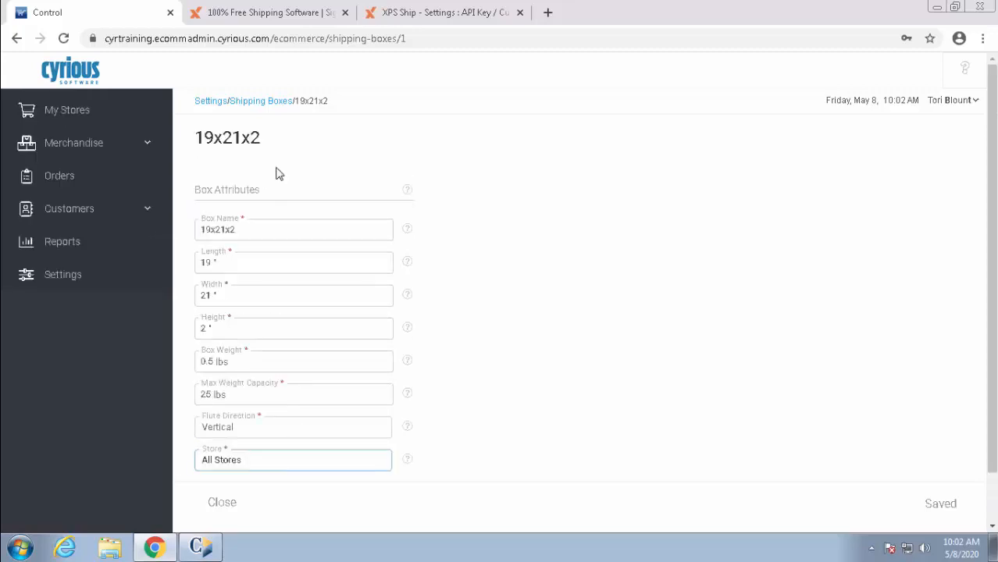
Step: Open the White Name Badge product from the merchandise product list
{"action": "left_click", "coordinate": [89, 149]}
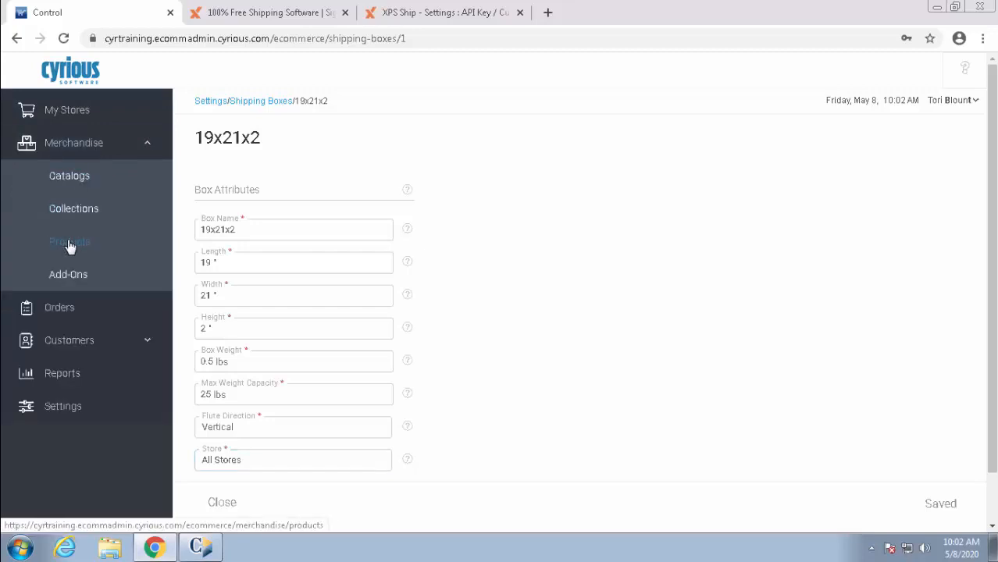
{"action": "left_click", "coordinate": [69, 243]}
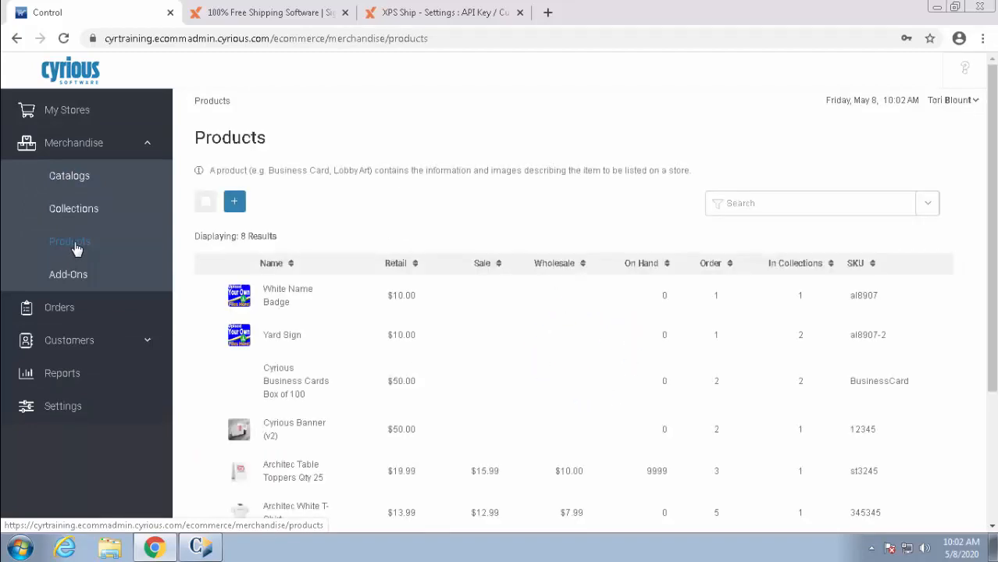
{"action": "left_click", "coordinate": [339, 307]}
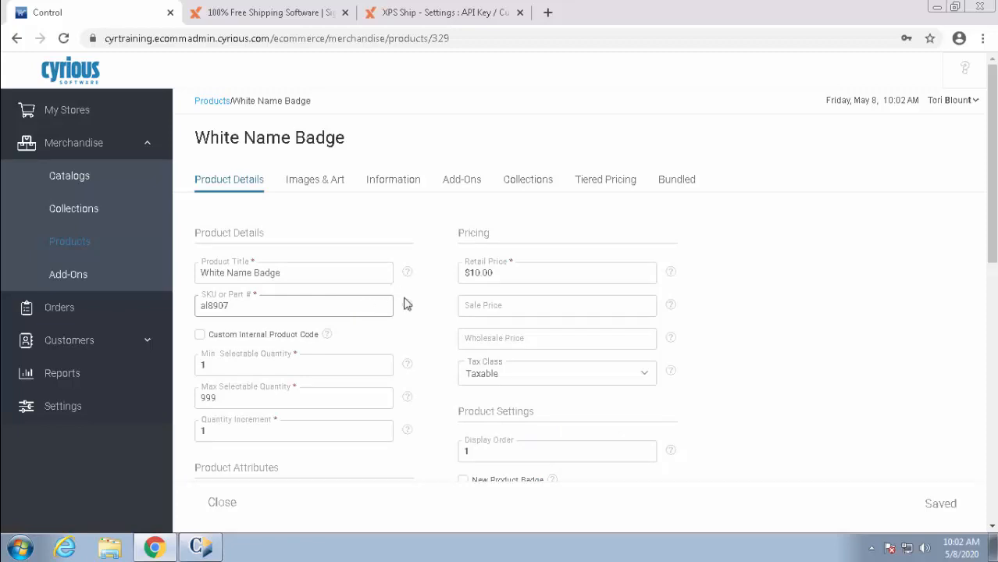
Step: Select Carrier Rate as the Shipping Rule in the White Name Badge's shipping settings
{"action": "scroll", "coordinate": [425, 307], "scroll_direction": "down", "scroll_amount": 4}
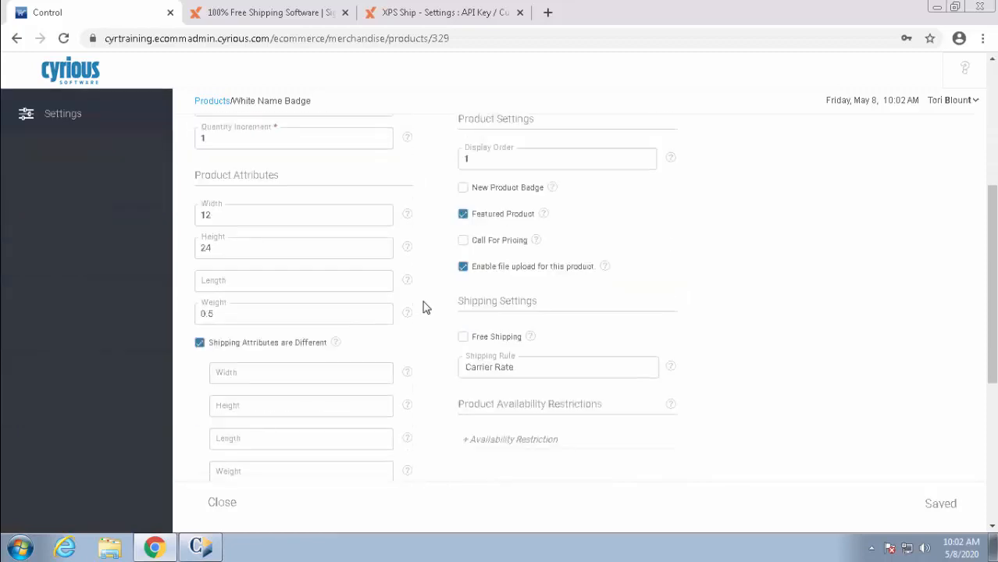
{"action": "scroll", "coordinate": [424, 307], "scroll_direction": "down", "scroll_amount": 1}
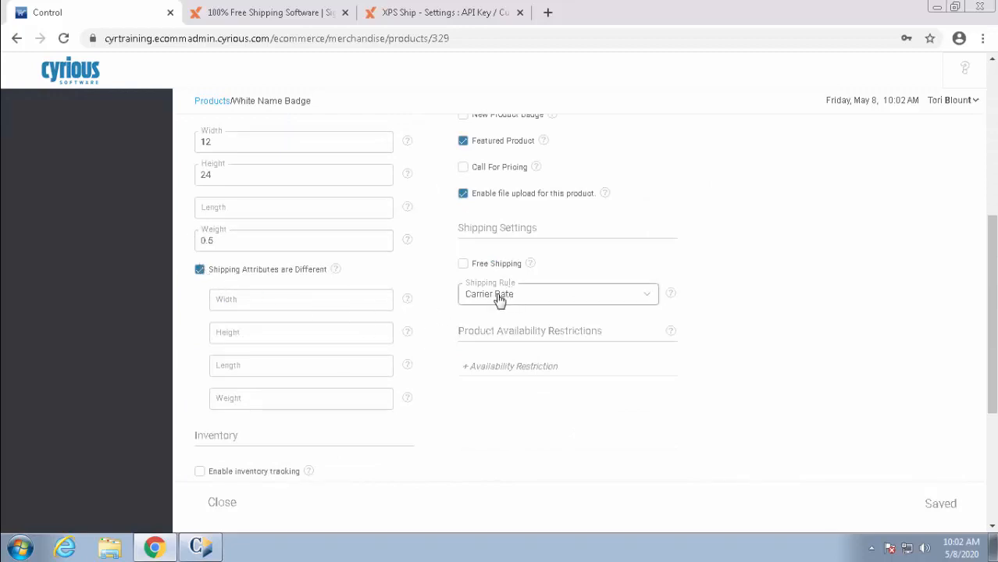
{"action": "left_click", "coordinate": [550, 304]}
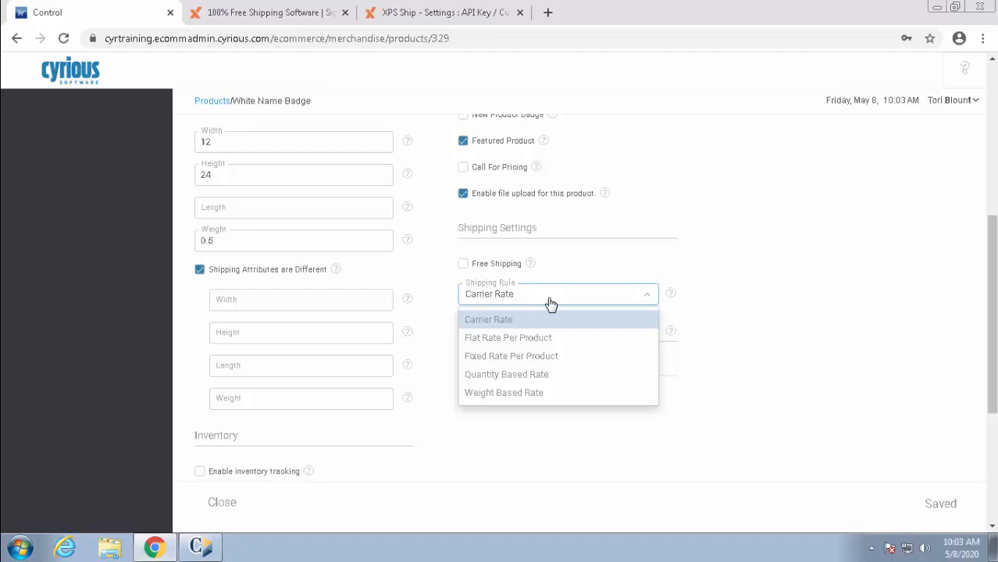
{"action": "left_click", "coordinate": [495, 327]}
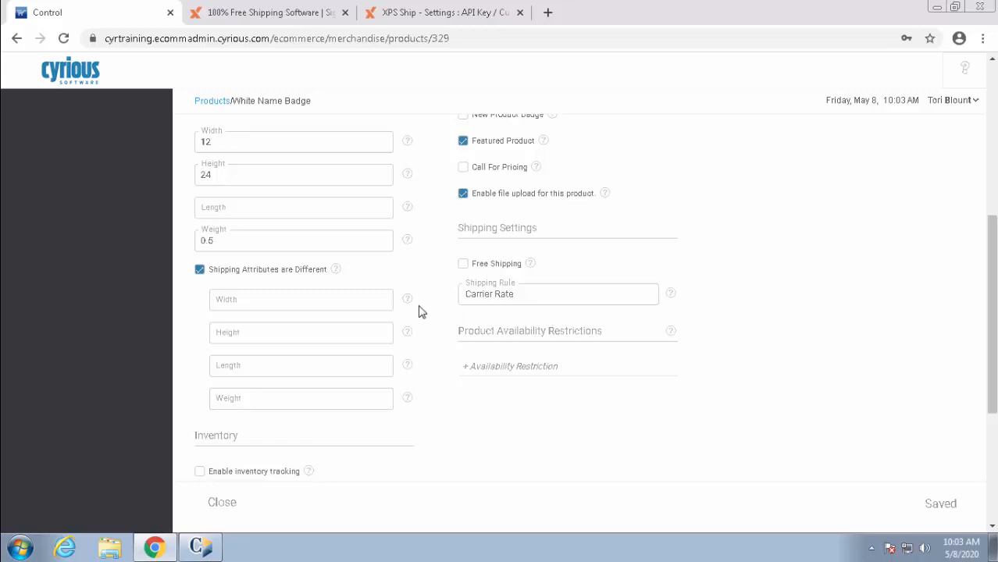
Step: Review the White Name Badge's product dimensions and weight and its separate shipping attributes
{"action": "scroll", "coordinate": [418, 312], "scroll_direction": "up", "scroll_amount": 3}
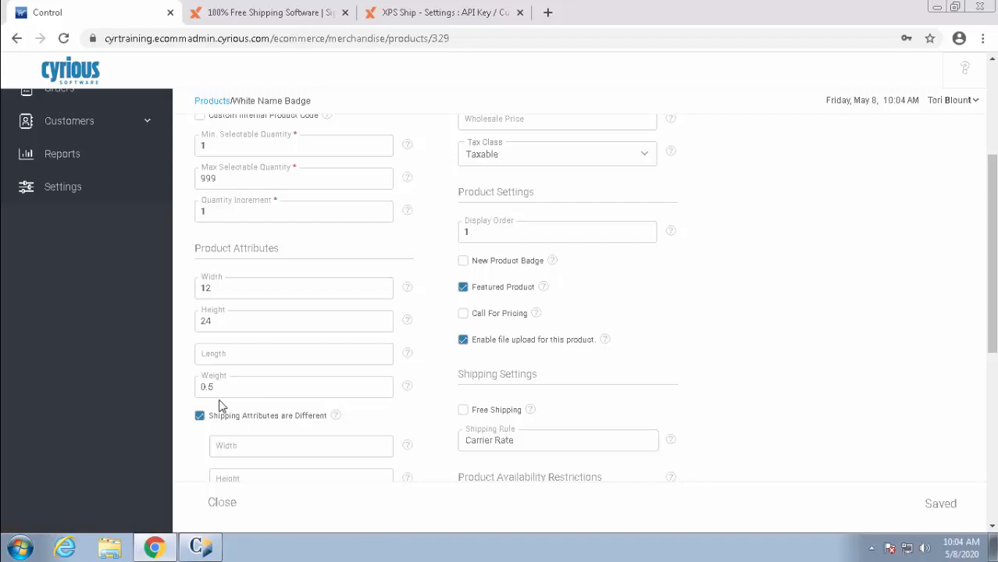
{"action": "scroll", "coordinate": [220, 401], "scroll_direction": "down", "scroll_amount": 1}
{"action": "scroll", "coordinate": [220, 400], "scroll_direction": "down", "scroll_amount": 1}
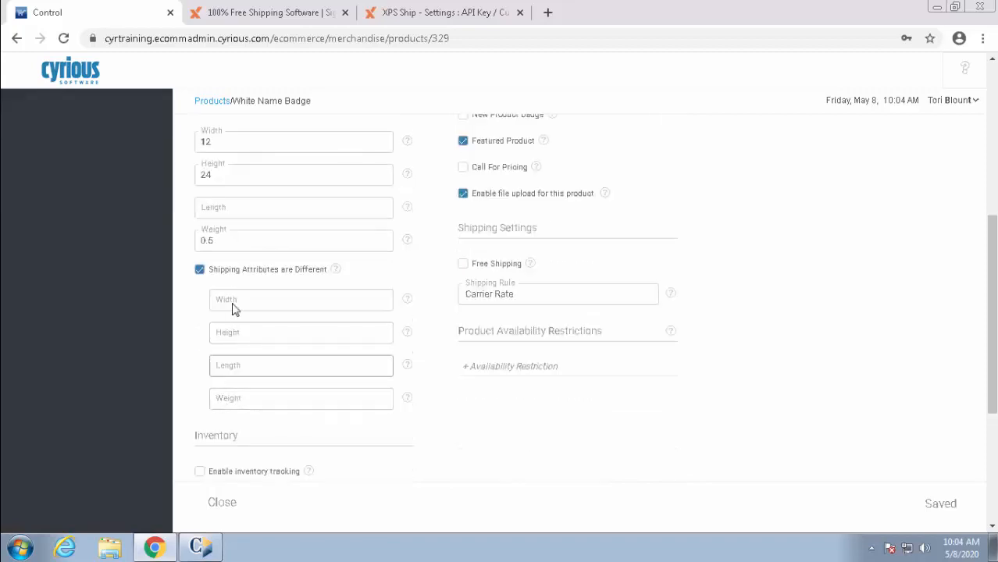